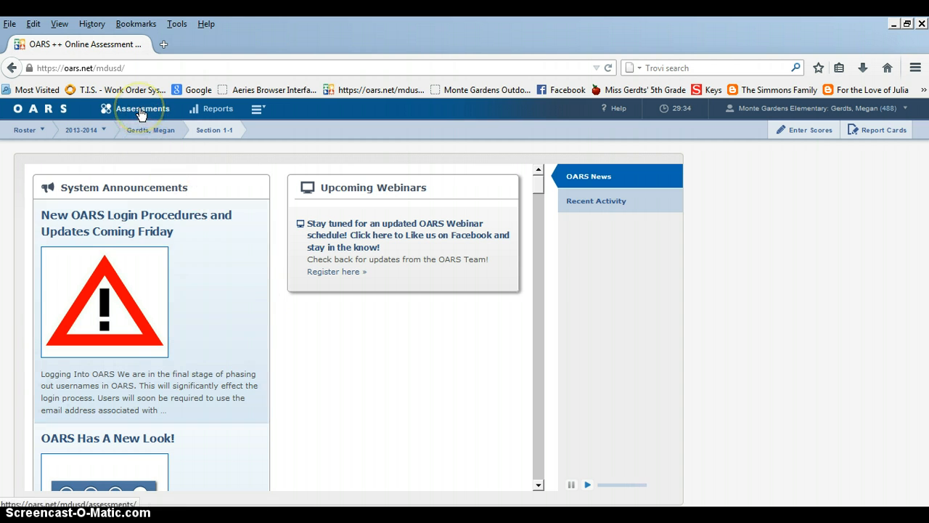
# Open the online assessment manager and start adding a new assessment
pyautogui.click(142, 111)
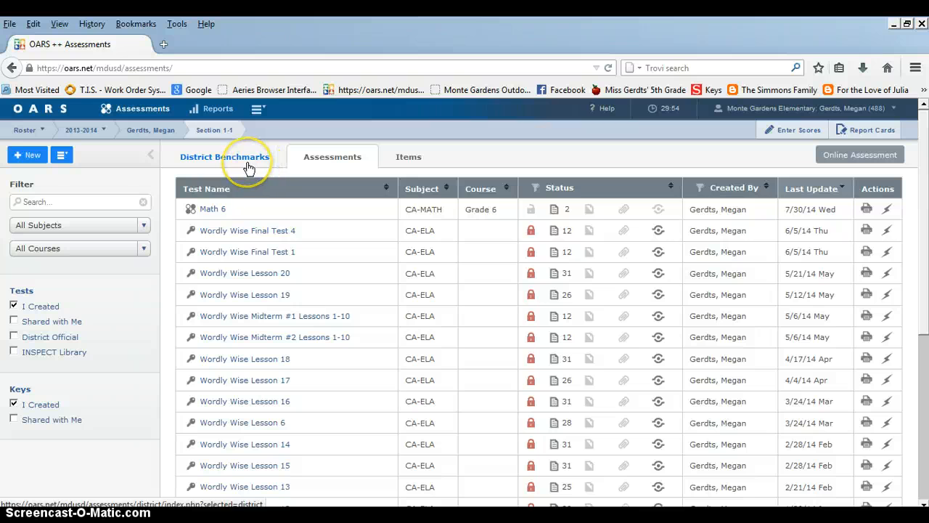
pyautogui.click(247, 161)
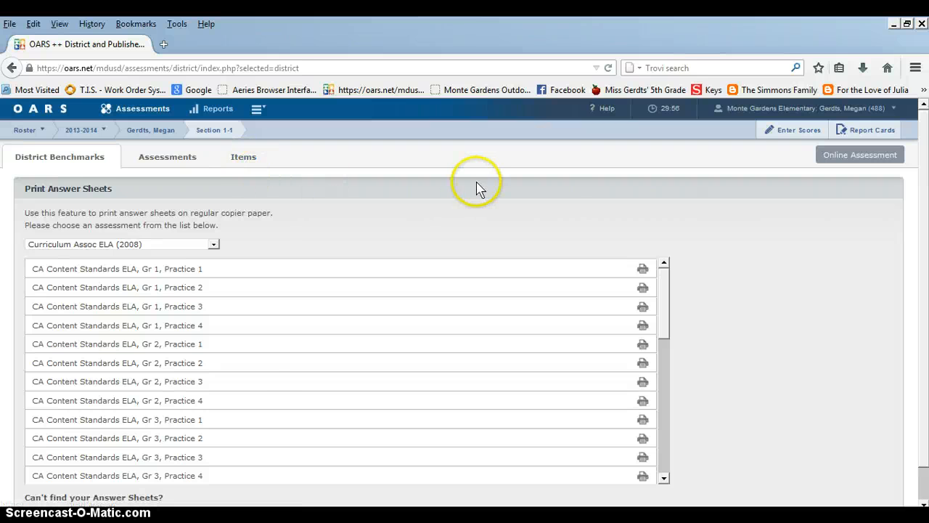
pyautogui.click(842, 161)
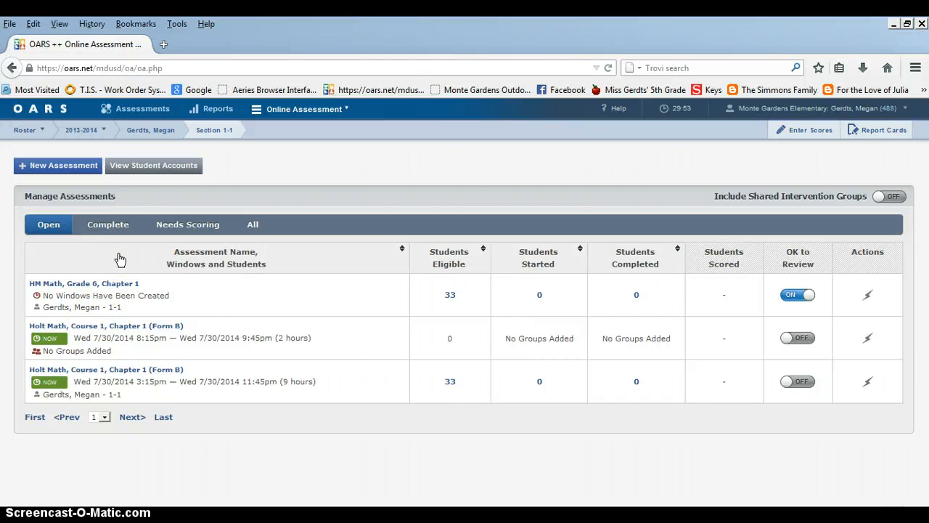
pyautogui.click(63, 176)
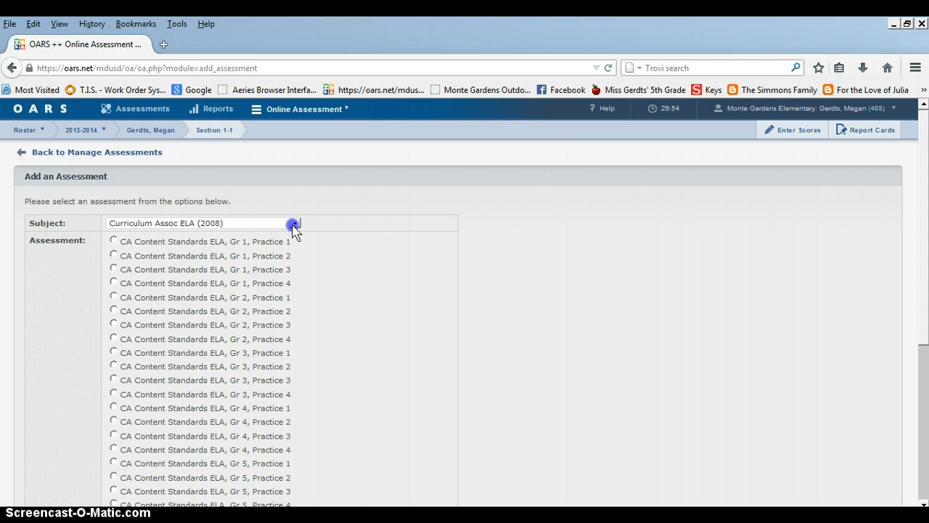
# Add the assessment Holt Math, Course 1, Chapter 10 (Form B) from the subject Holt Math Chapters 1-12 (2009)
pyautogui.click(294, 228)
pyautogui.moveTo(299, 246); pyautogui.dragTo(293, 358)
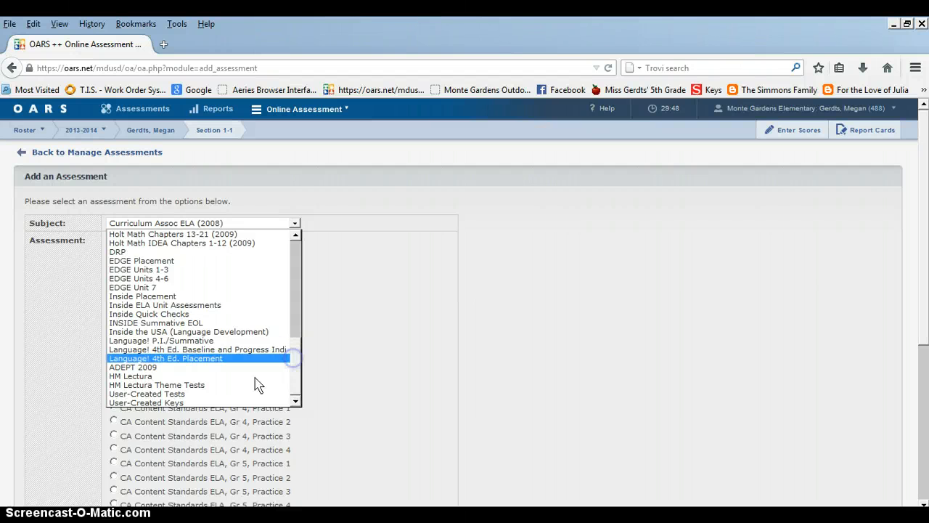
pyautogui.click(246, 398)
pyautogui.moveTo(295, 365); pyautogui.dragTo(297, 328)
pyautogui.click(264, 325)
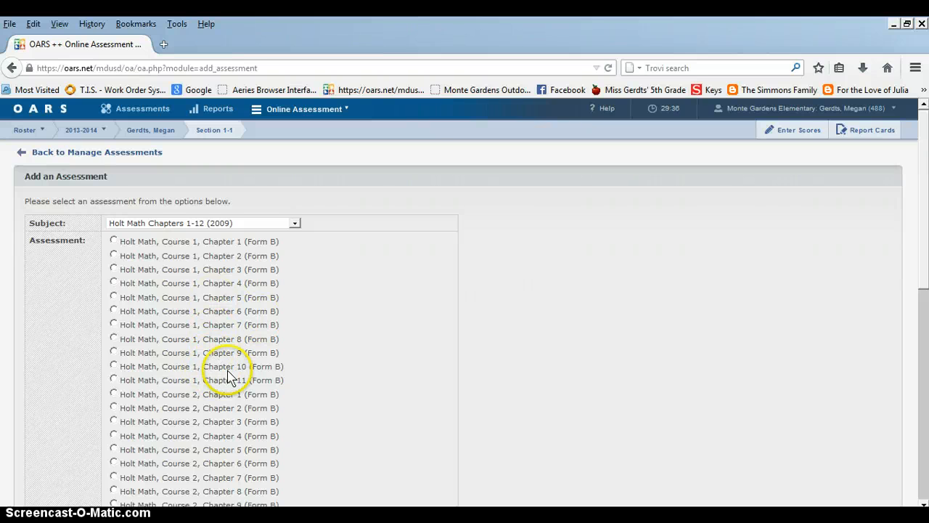
pyautogui.click(114, 367)
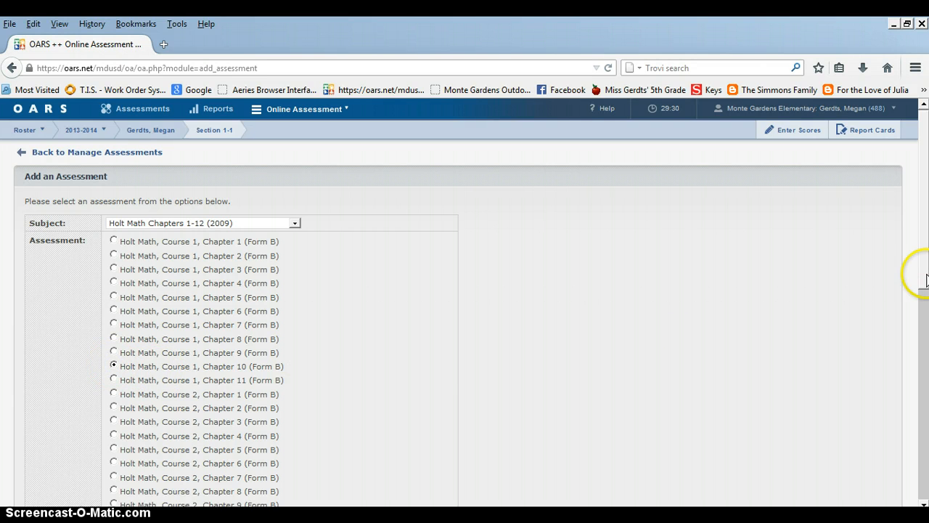
pyautogui.moveTo(924, 283); pyautogui.dragTo(925, 496)
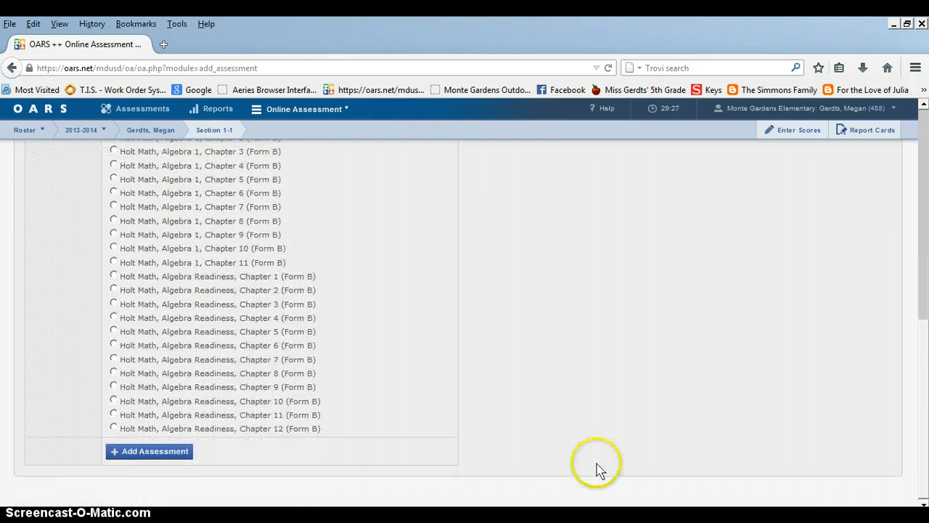
pyautogui.click(172, 453)
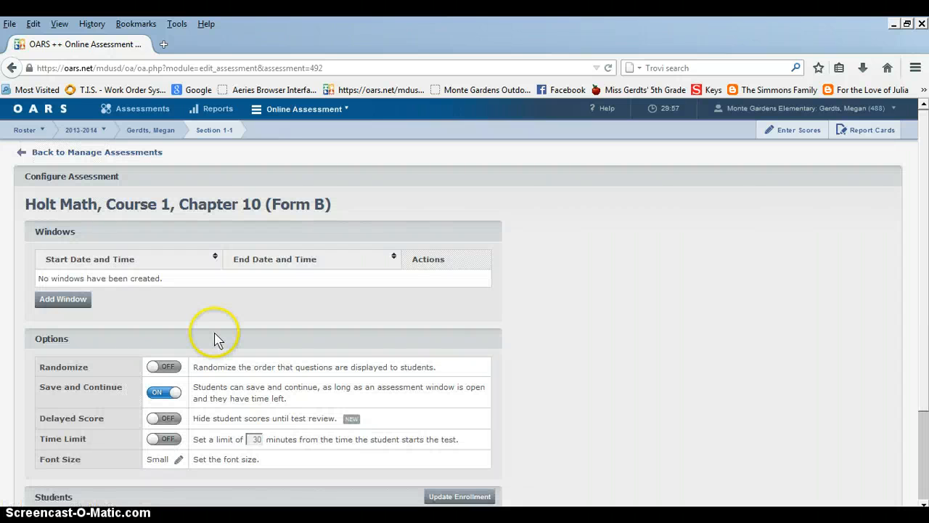
# Start a new testing window for the assessment and set its start to 7/31/2014 at 8:15am
pyautogui.click(73, 300)
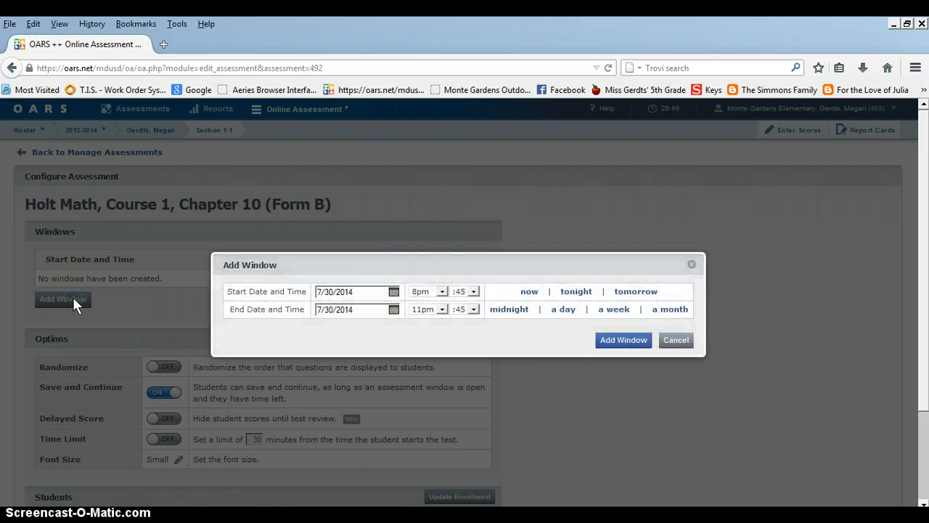
pyautogui.click(314, 296)
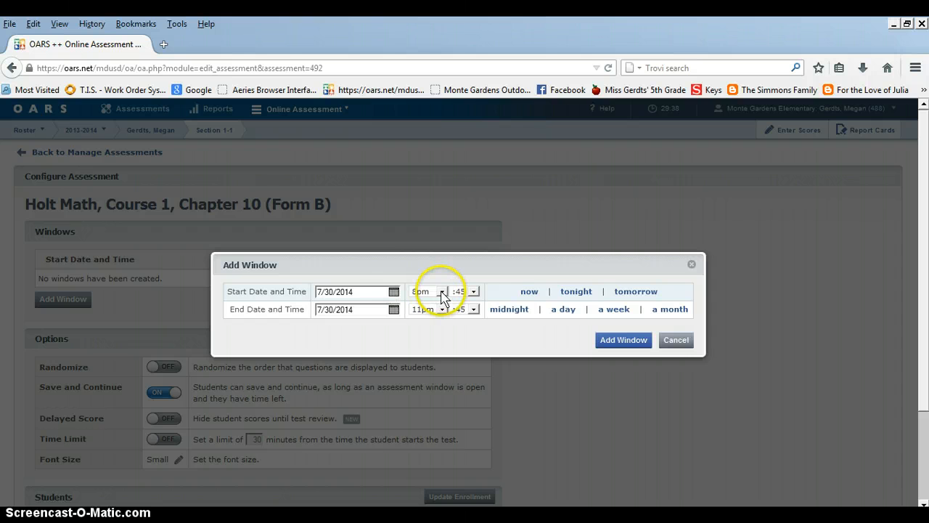
pyautogui.click(393, 292)
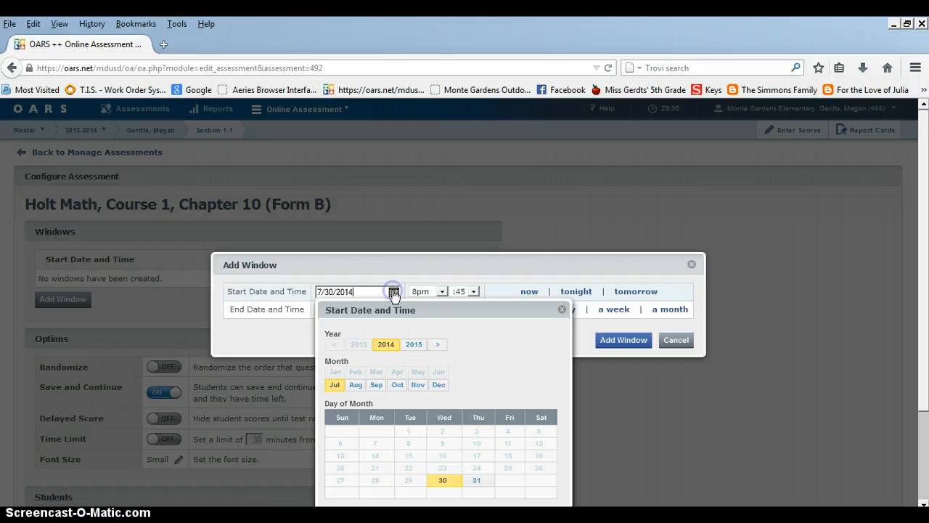
pyautogui.click(474, 482)
pyautogui.click(436, 292)
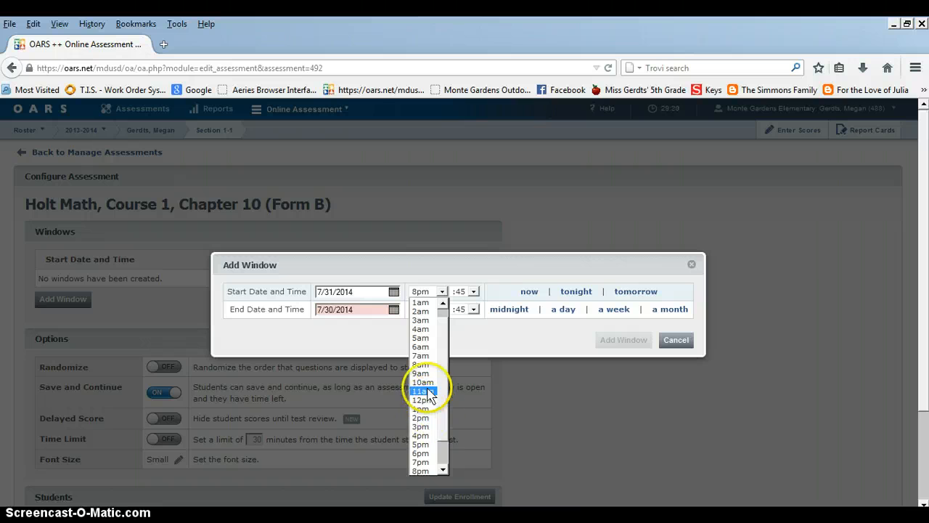
pyautogui.click(424, 364)
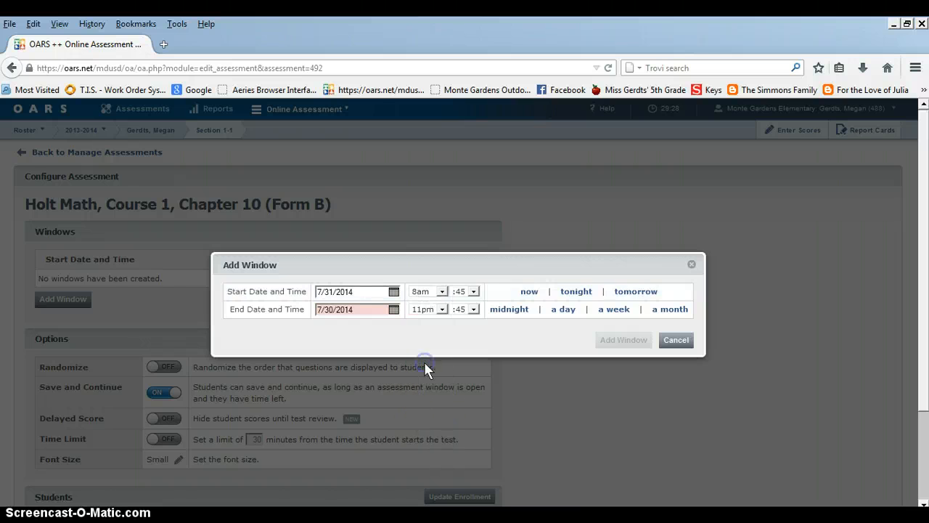
pyautogui.click(471, 292)
pyautogui.click(469, 311)
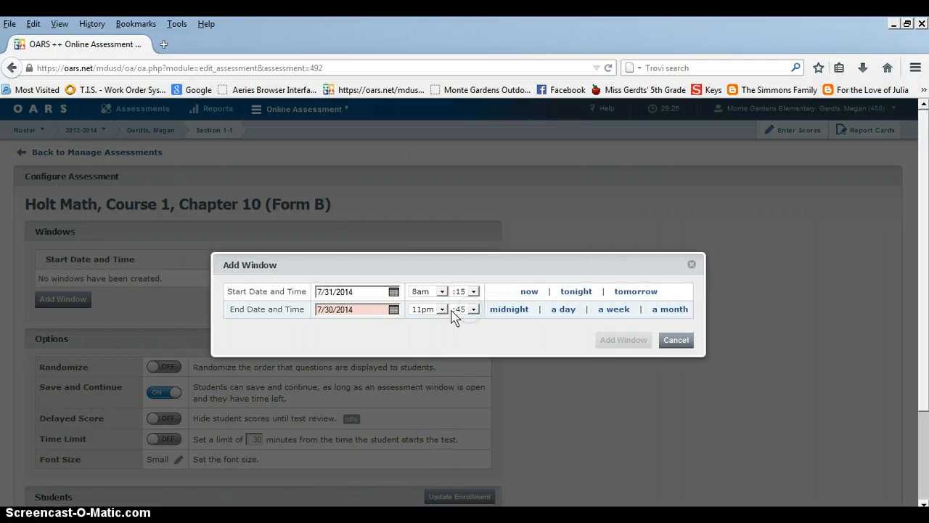
# Set the testing window's end to 7/31/2014 at 9:30pm and add the window to the assessment
pyautogui.click(398, 313)
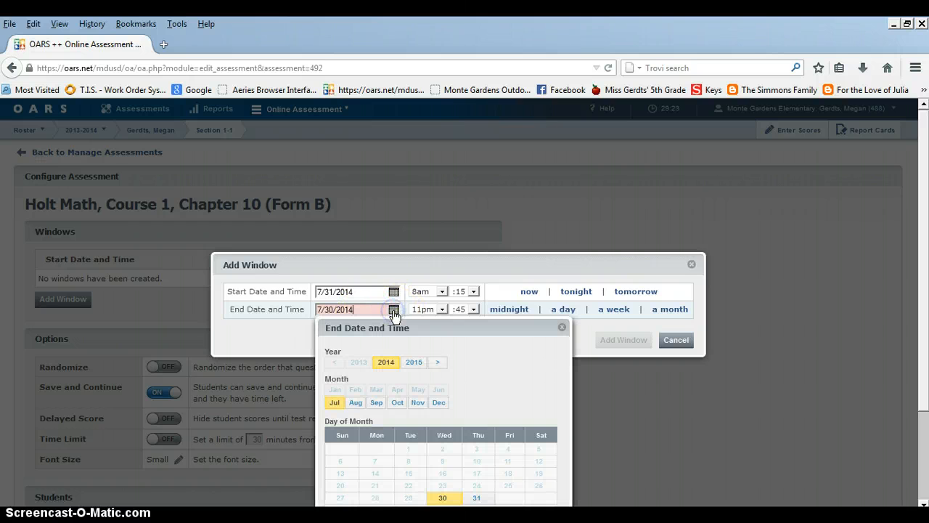
pyautogui.click(476, 498)
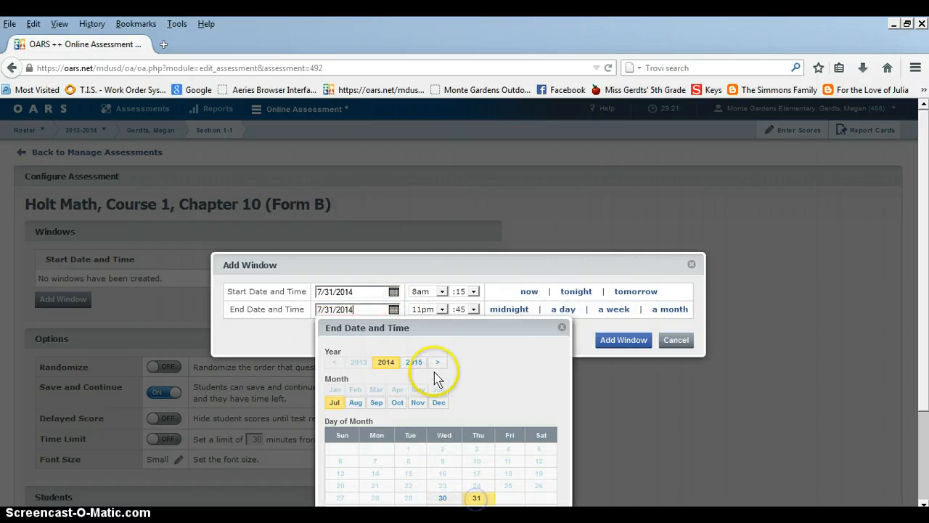
pyautogui.click(564, 328)
pyautogui.click(441, 309)
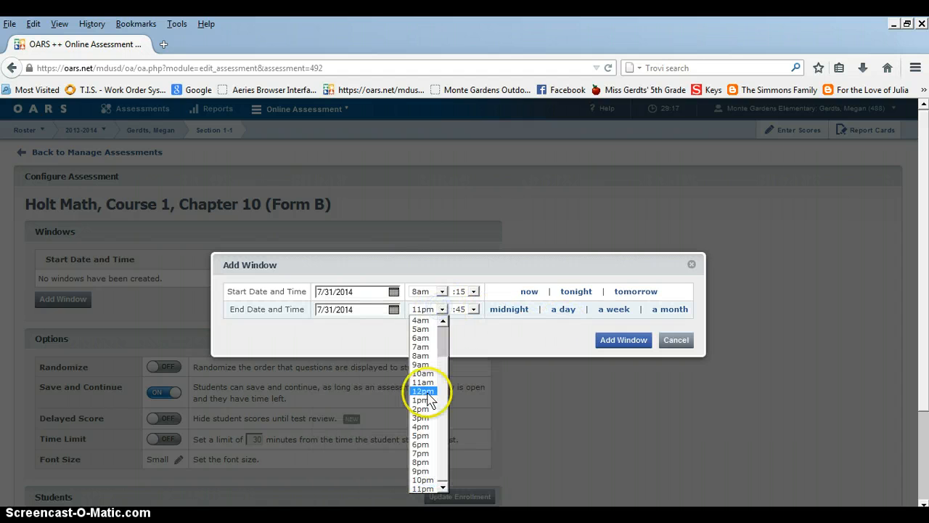
pyautogui.click(423, 470)
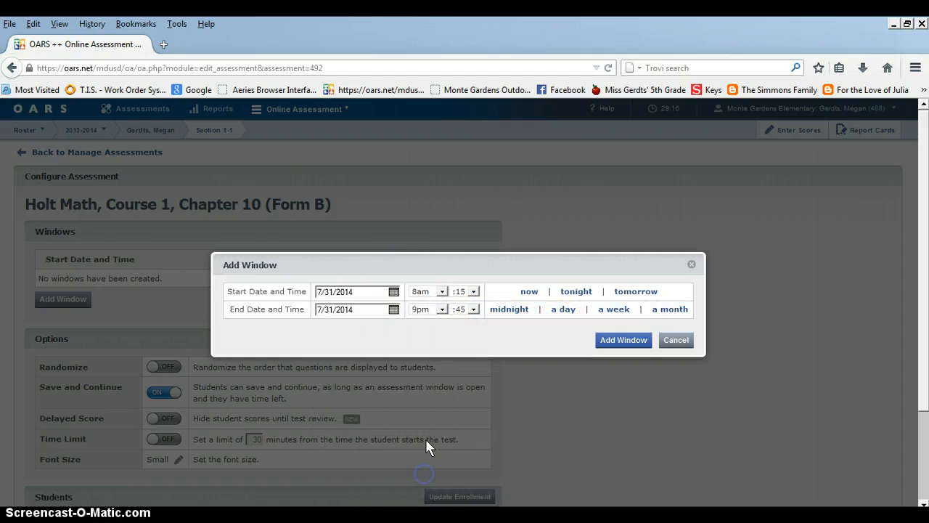
pyautogui.click(470, 309)
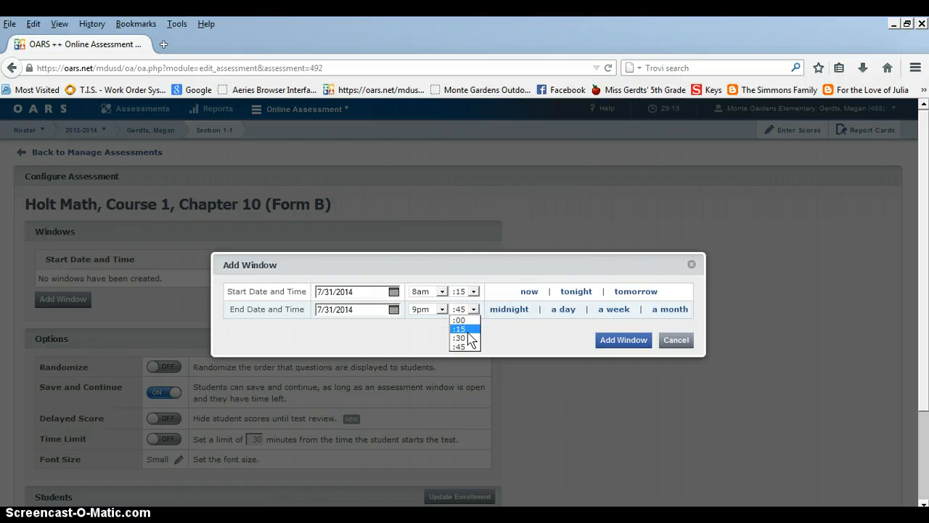
pyautogui.click(469, 341)
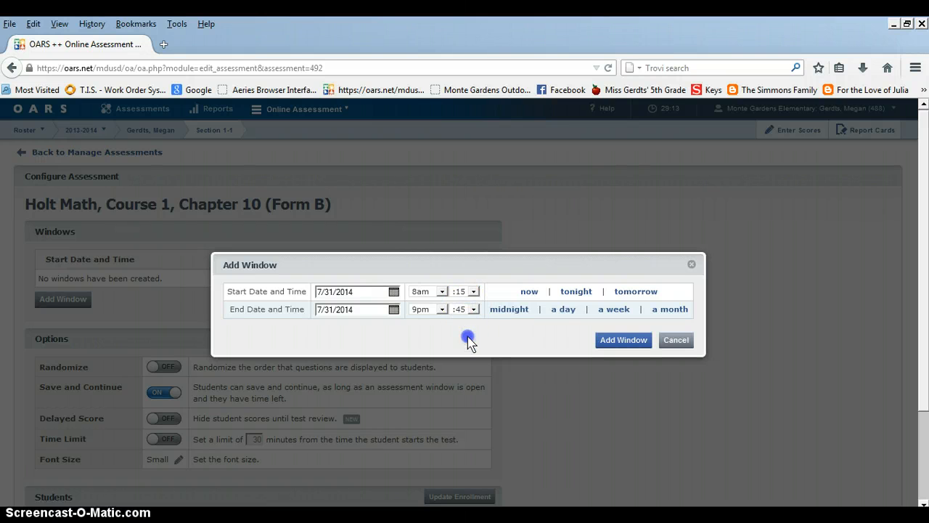
pyautogui.click(623, 340)
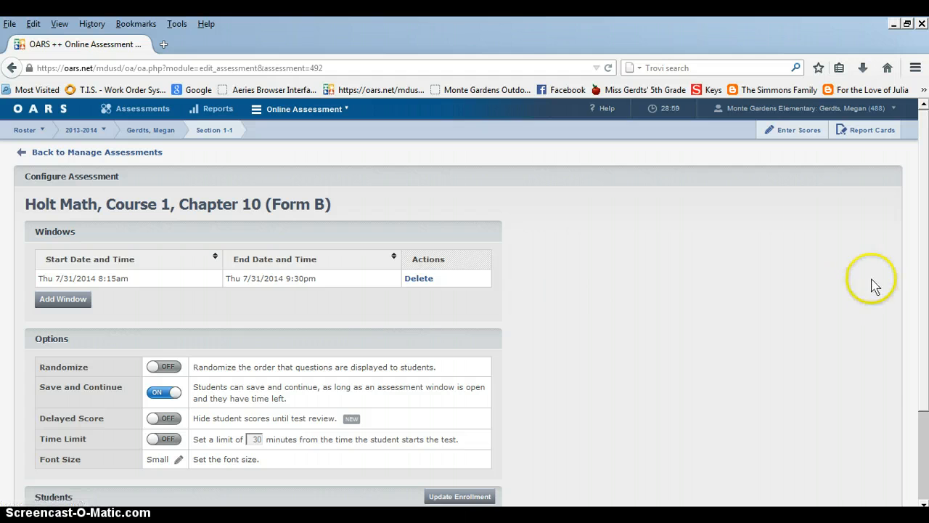
# Turn on randomized question order and assign the students in all sections to the assessment
pyautogui.scroll(-3, 923, 367)
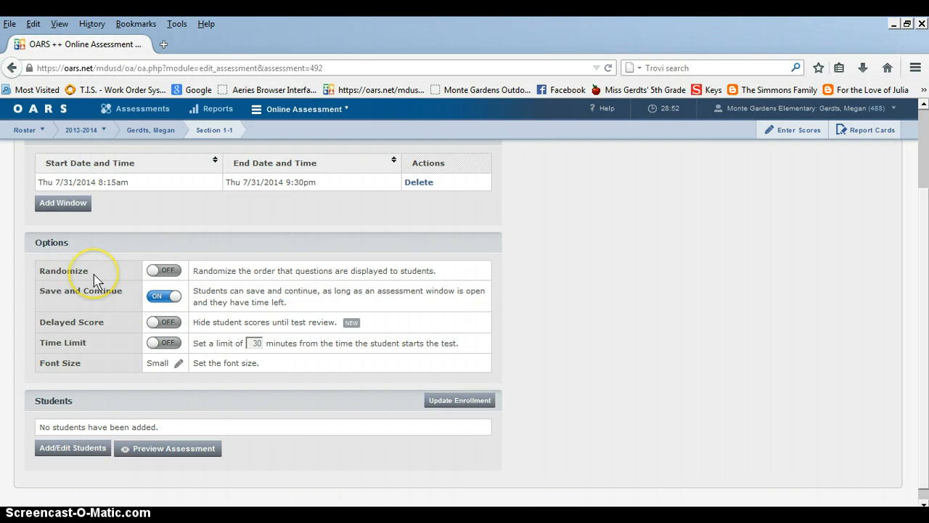
pyautogui.click(165, 272)
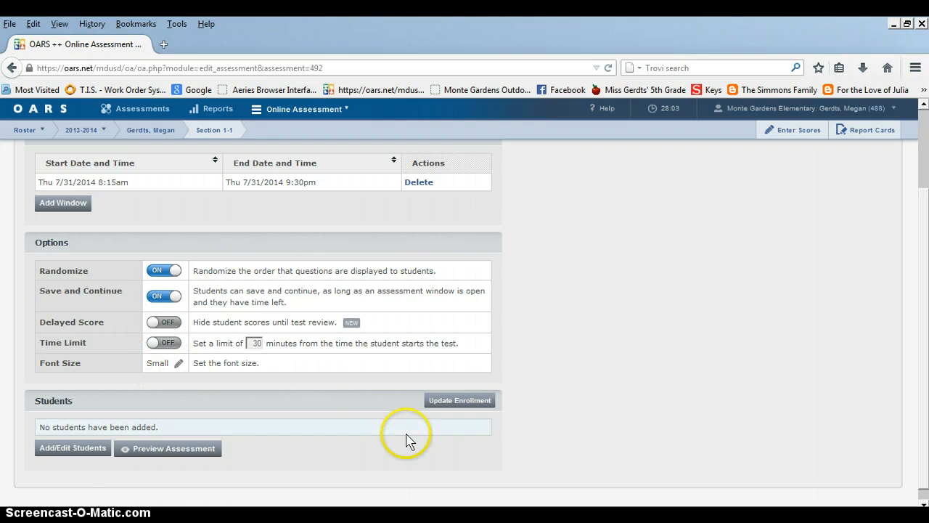
pyautogui.click(67, 450)
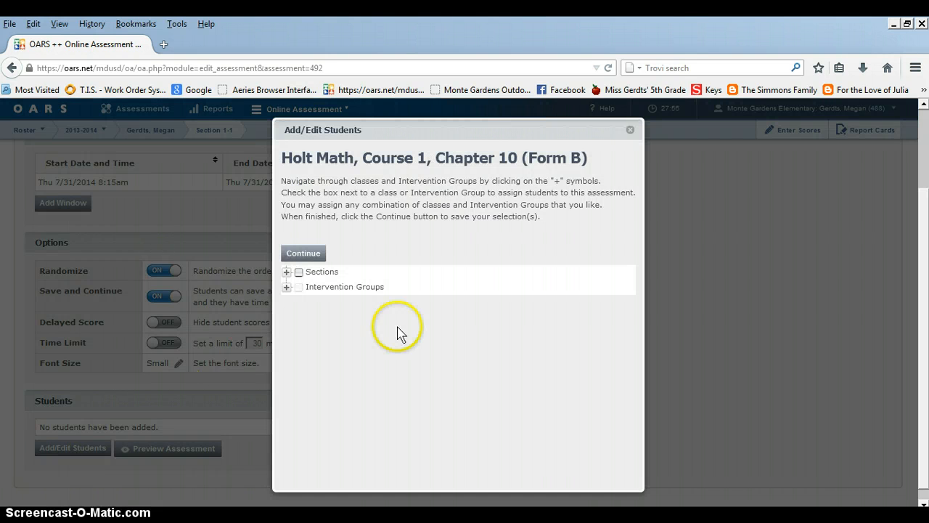
pyautogui.click(298, 271)
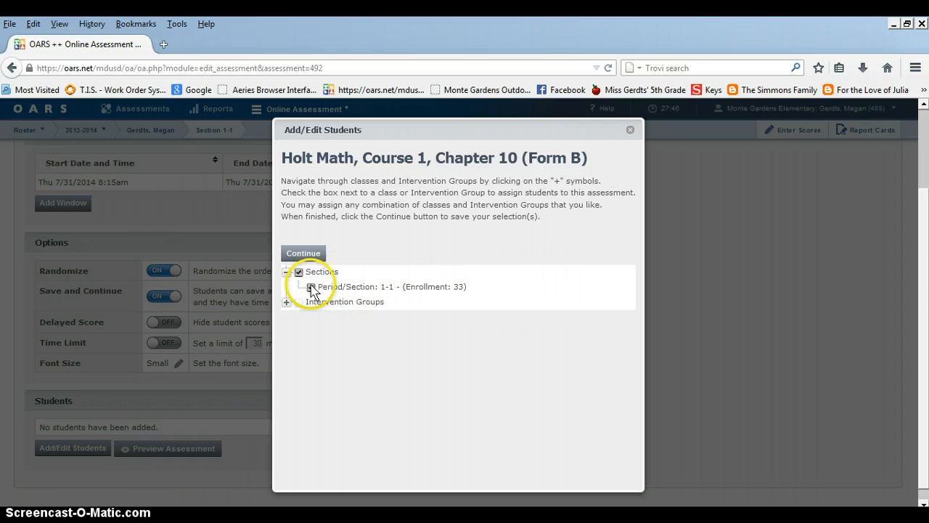
pyautogui.click(307, 253)
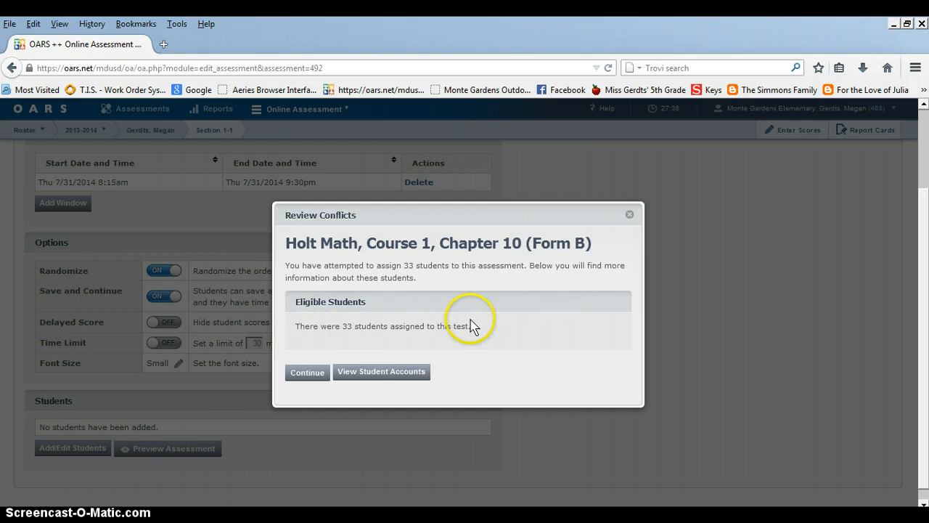
pyautogui.click(319, 372)
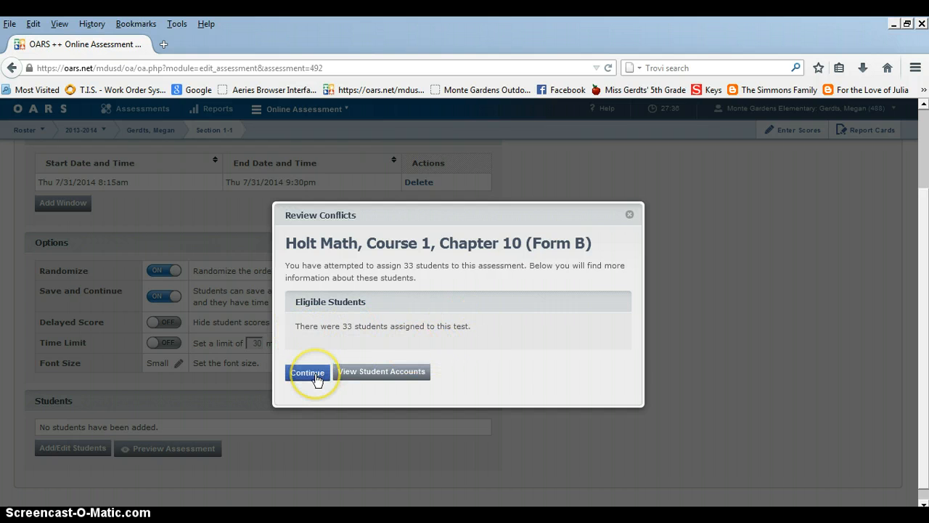
pyautogui.click(308, 372)
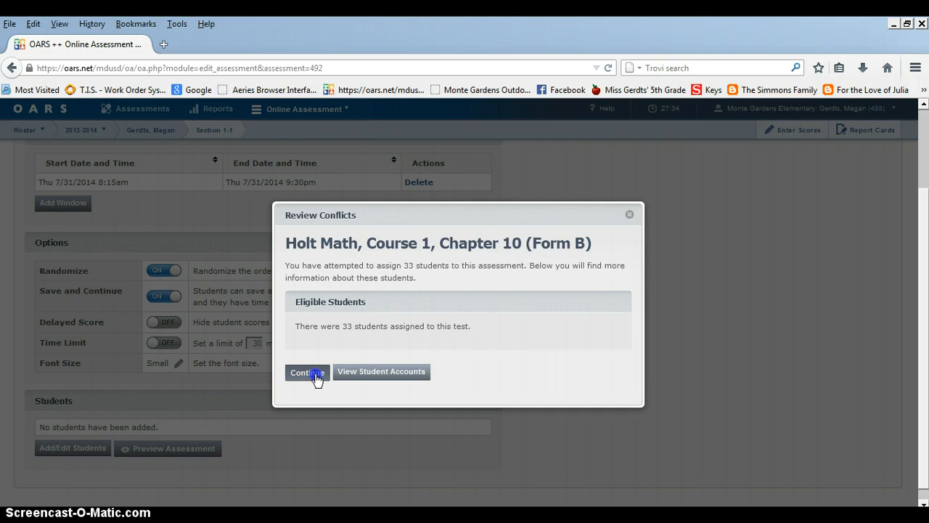
pyautogui.click(187, 448)
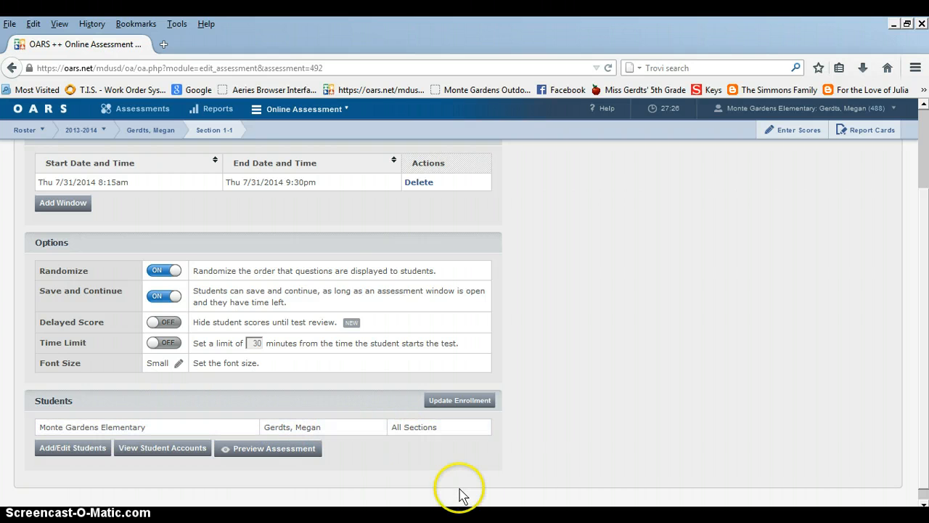
# Return from the assessment's configuration to the list of managed assessments
pyautogui.click(926, 462)
pyautogui.moveTo(925, 462); pyautogui.dragTo(919, 275)
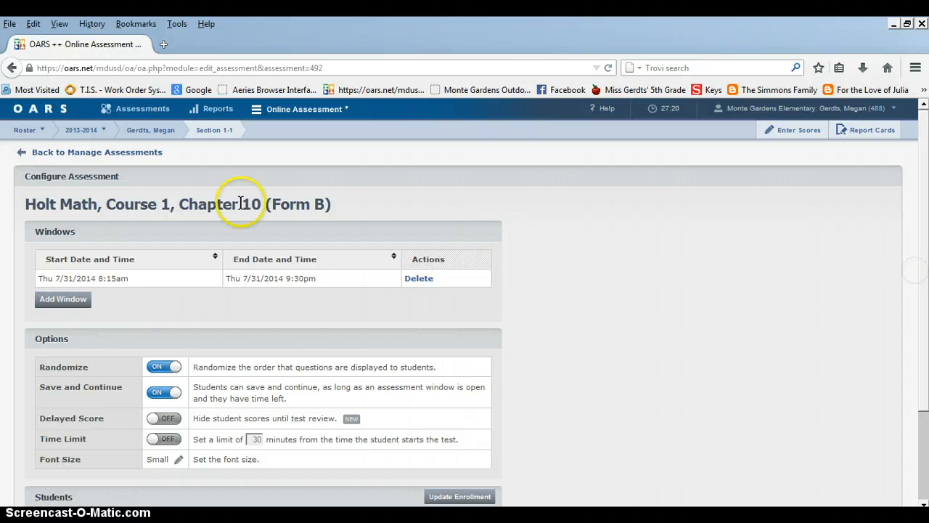
pyautogui.click(125, 158)
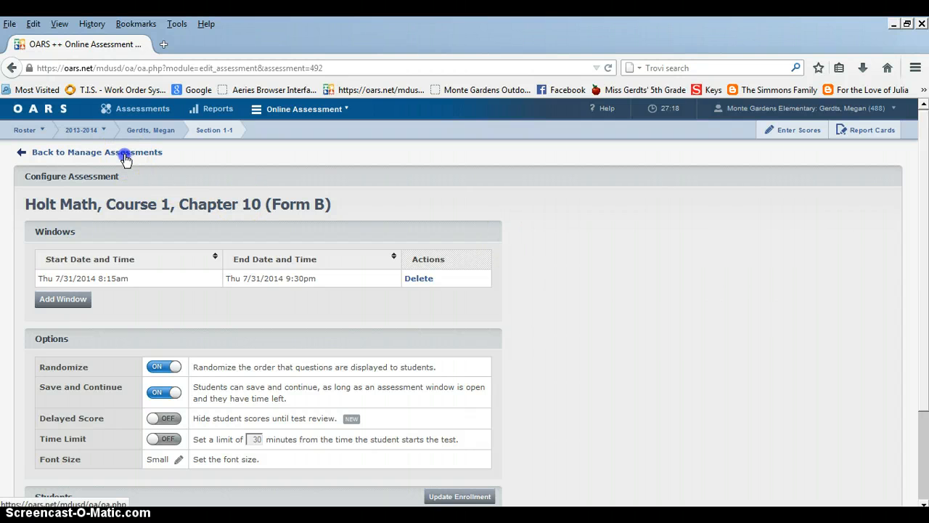